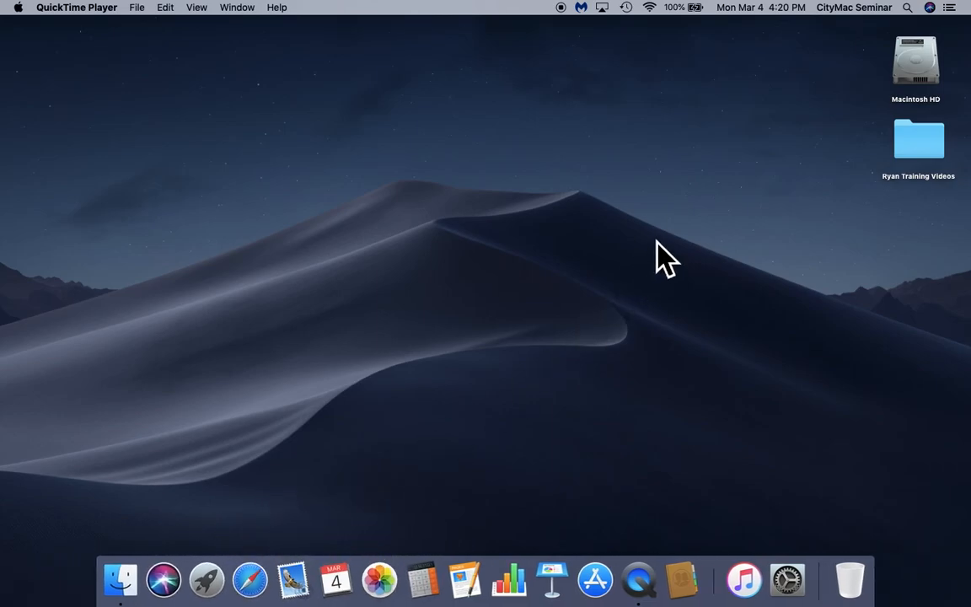
Find Safari with a Spotlight search for "saf" and launch it.
{"action": "left_click", "coordinate": [916, 13]}
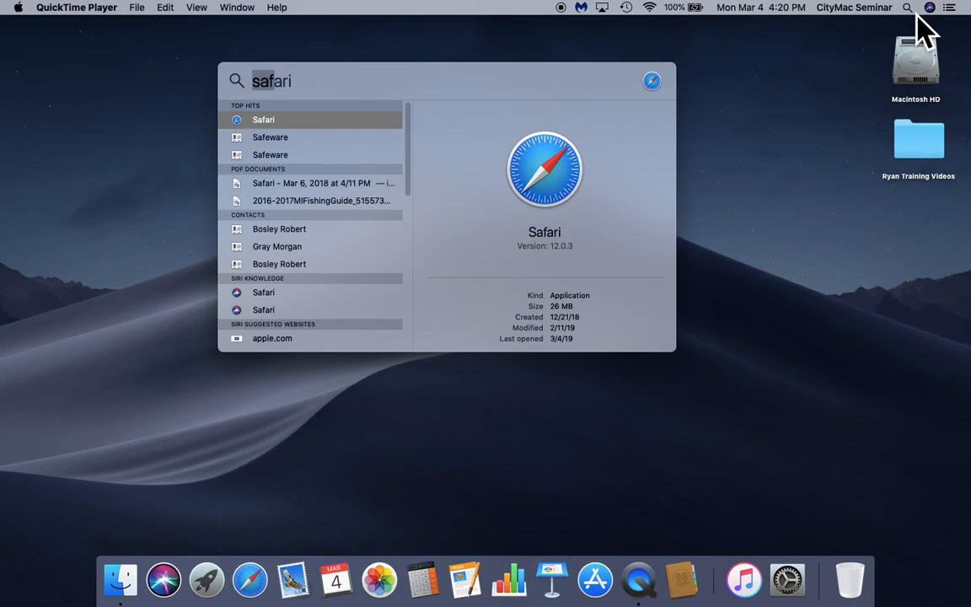
{"action": "type", "text": "saf"}
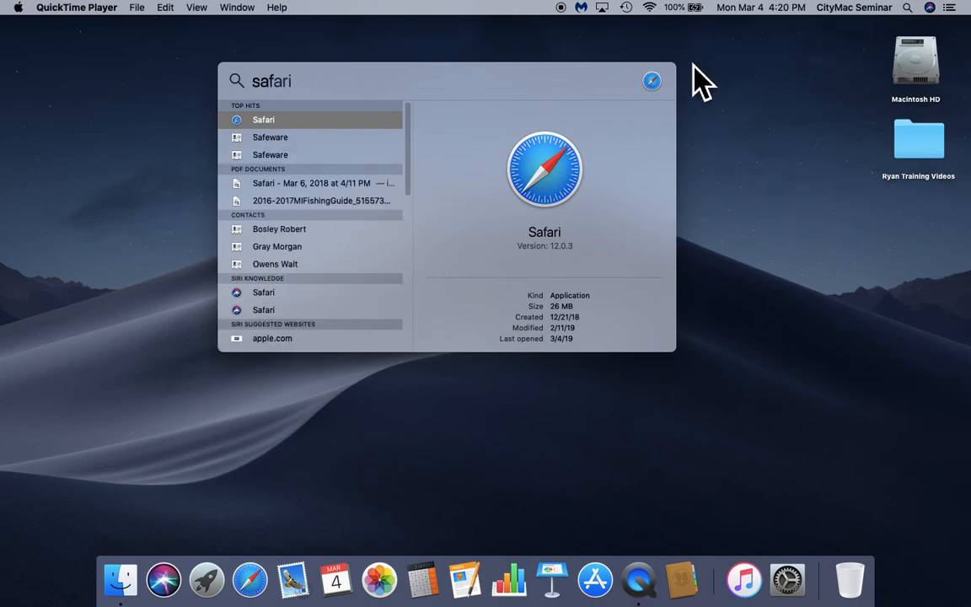
{"action": "double_click", "coordinate": [567, 185]}
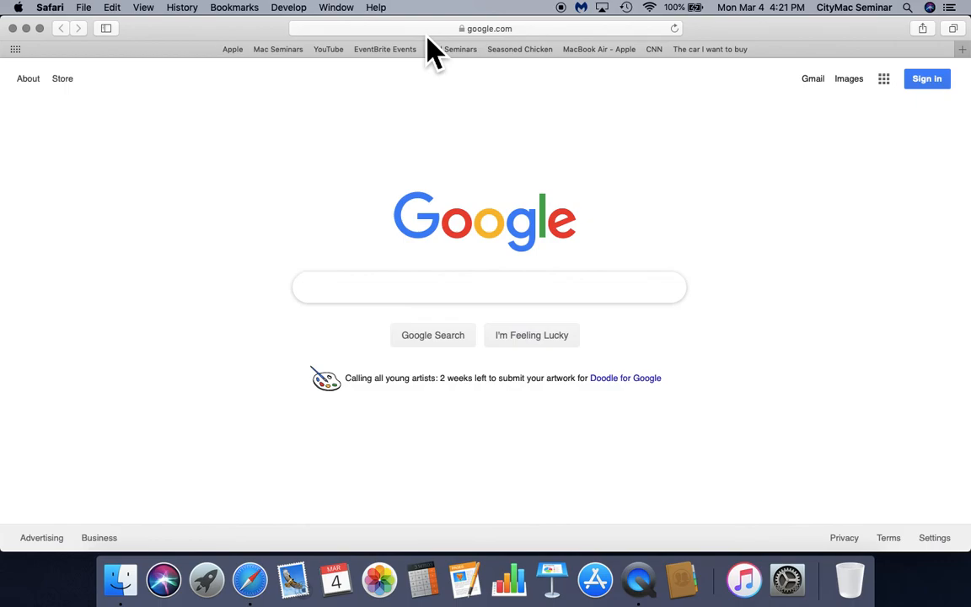
Go directly to the website apple.com.
{"action": "left_click", "coordinate": [525, 31]}
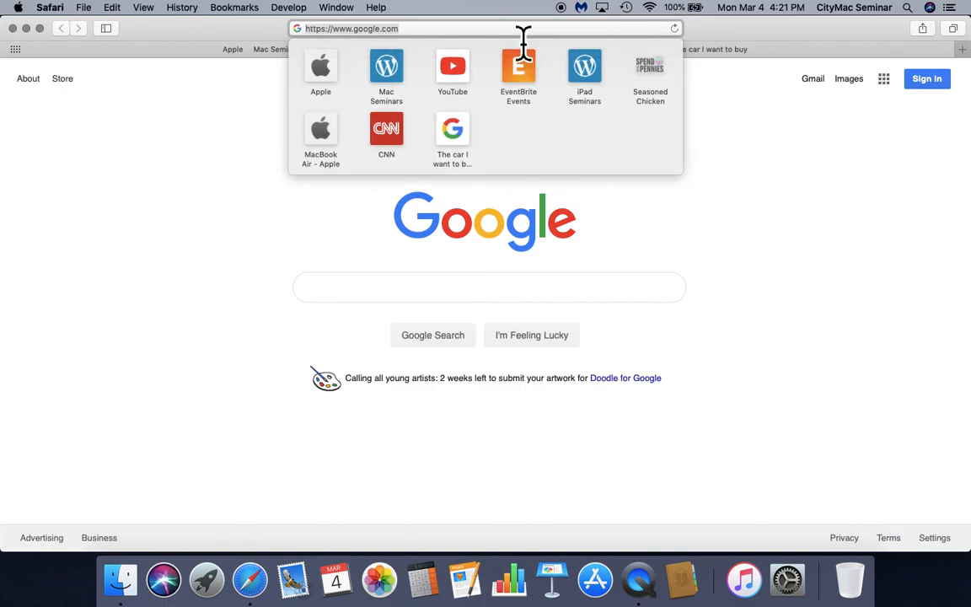
{"action": "type", "text": "apple.com"}
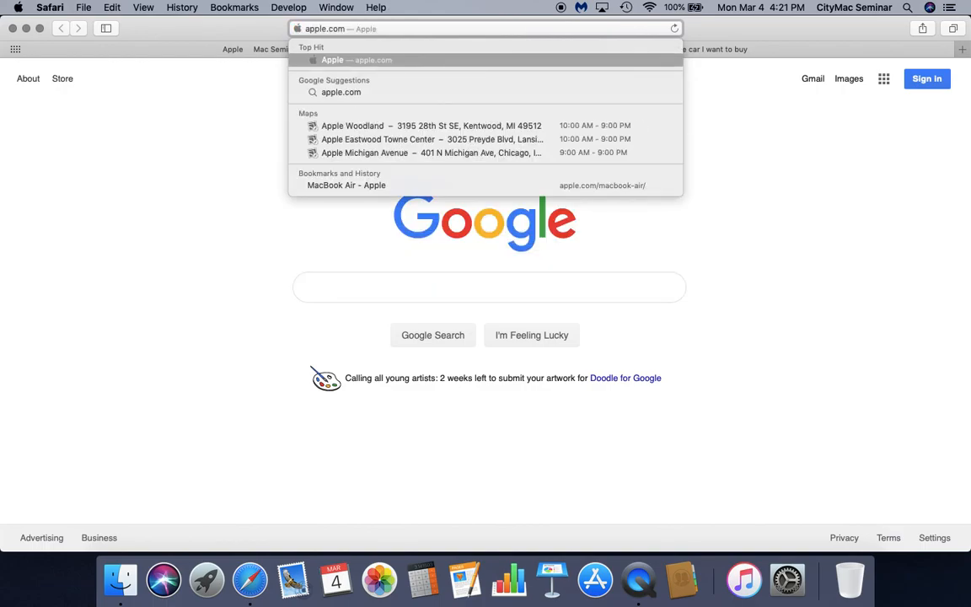
{"action": "key", "text": "Return"}
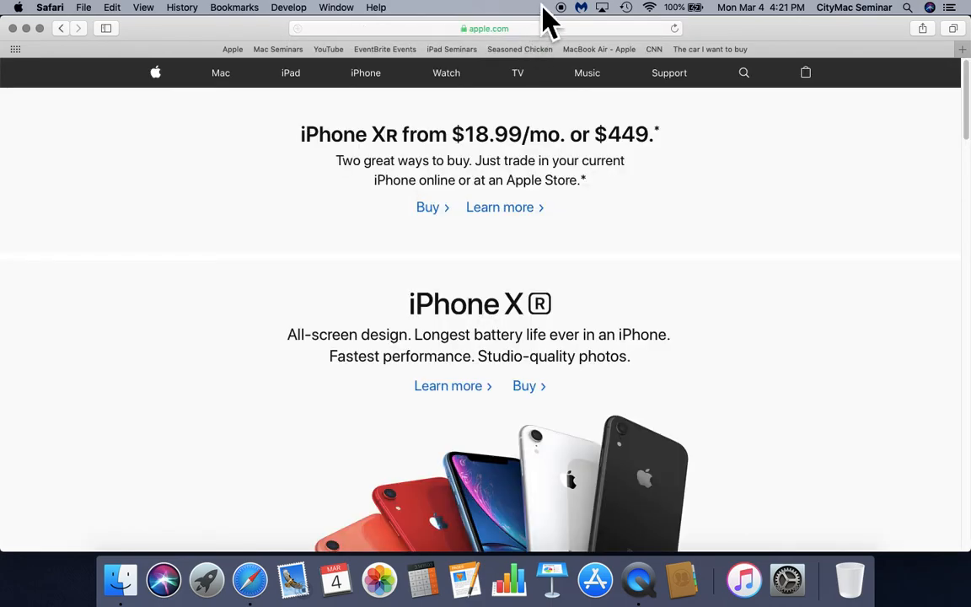
Run a web search for "apple" and look through the results page.
{"action": "left_click", "coordinate": [532, 31]}
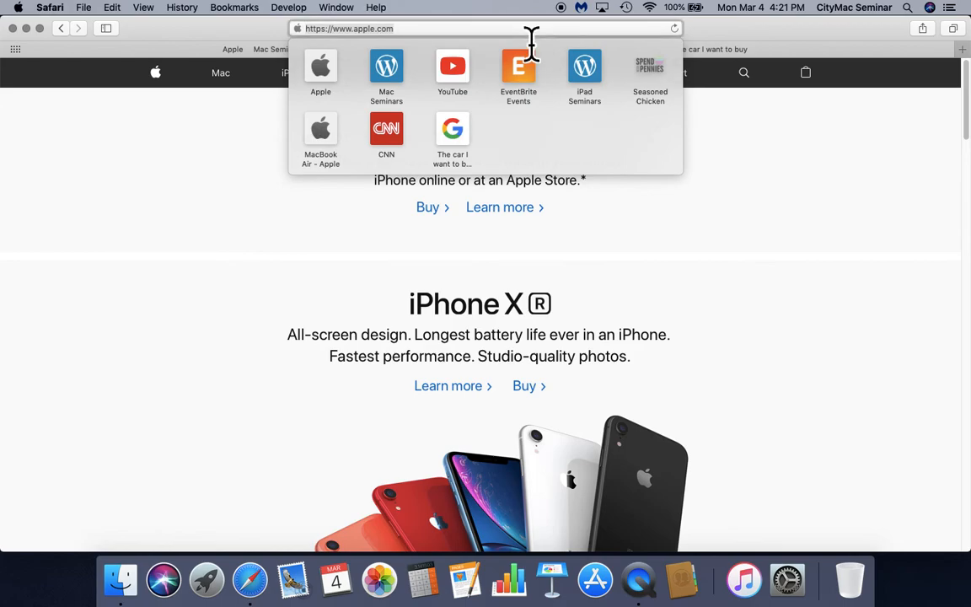
{"action": "type", "text": "apple"}
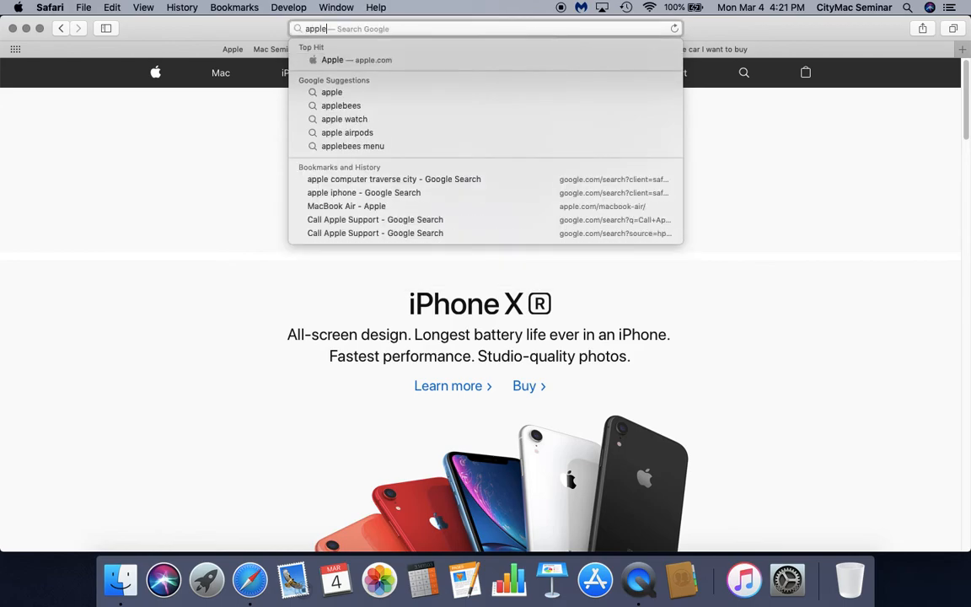
{"action": "key", "text": "Return"}
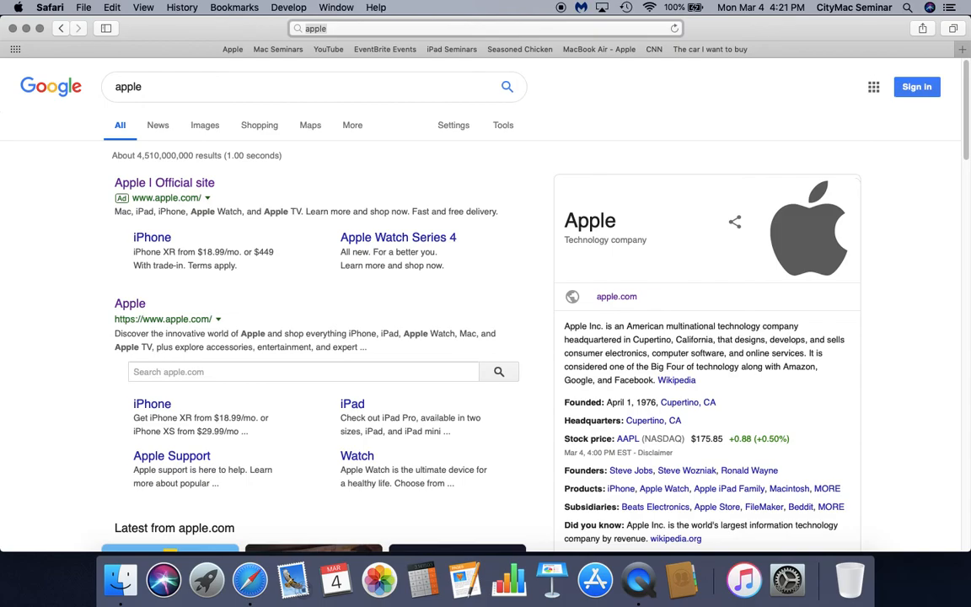
{"action": "scroll", "coordinate": [522, 143], "scroll_direction": "down", "scroll_amount": 5}
{"action": "scroll", "coordinate": [516, 144], "scroll_direction": "down", "scroll_amount": 6}
{"action": "scroll", "coordinate": [529, 148], "scroll_direction": "up", "scroll_amount": 10}
{"action": "scroll", "coordinate": [518, 145], "scroll_direction": "up", "scroll_amount": 1}
Replace the search term with "1957 mustang" and run the web search.
{"action": "left_click", "coordinate": [545, 34]}
{"action": "key", "text": "BackSpace"}
{"action": "type", "text": "19"}
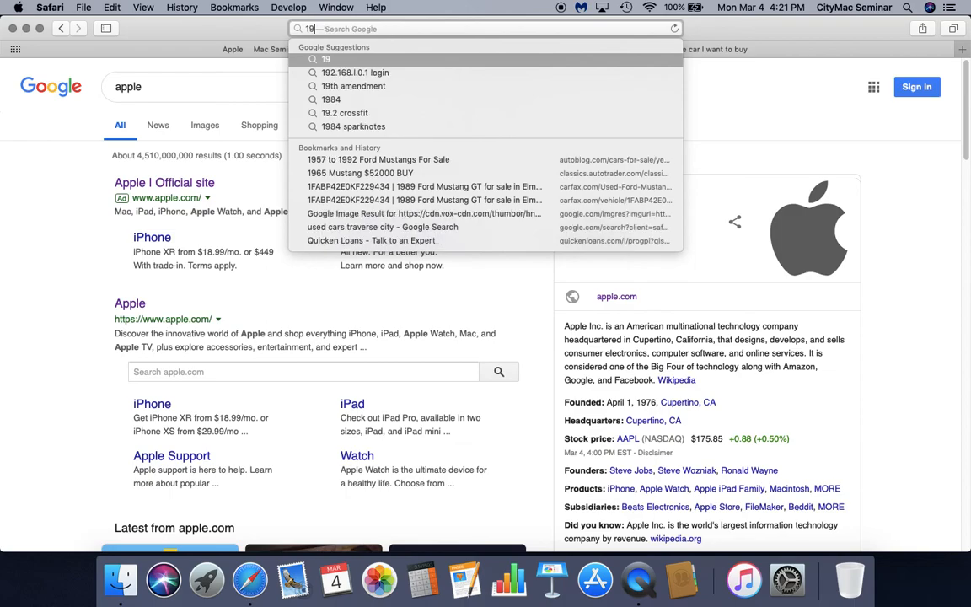
{"action": "type", "text": "57"}
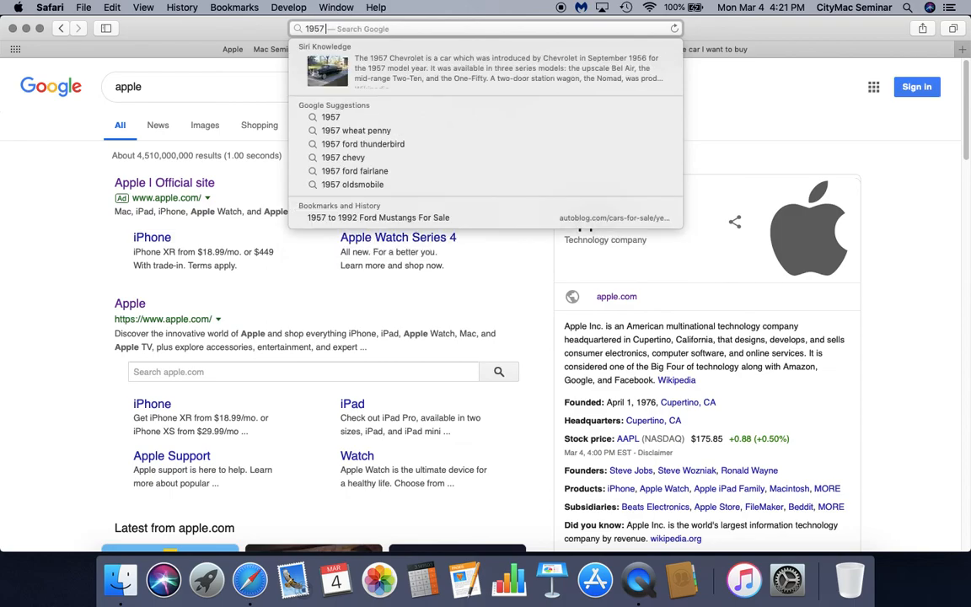
{"action": "type", "text": " mustang"}
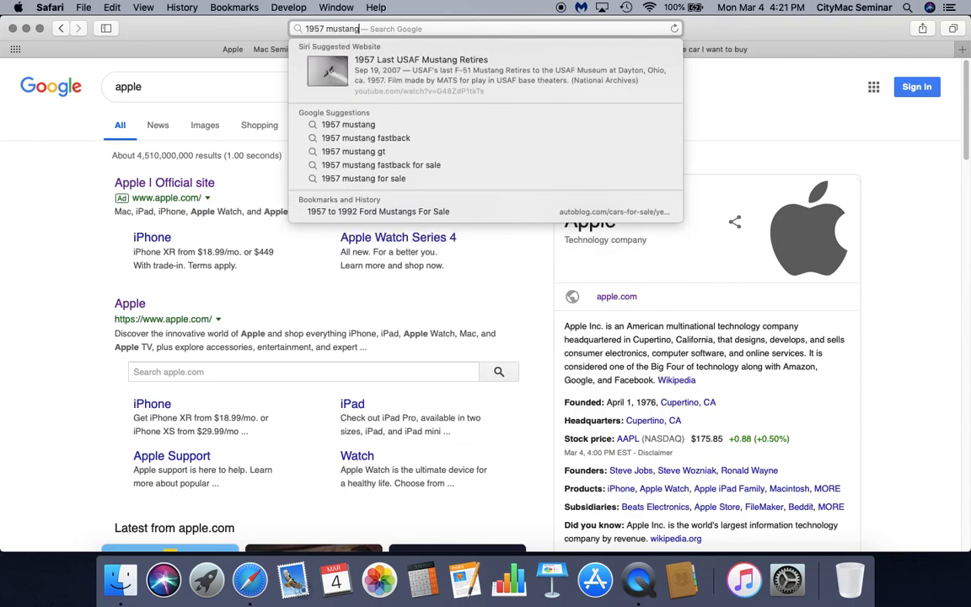
{"action": "key", "text": "Return"}
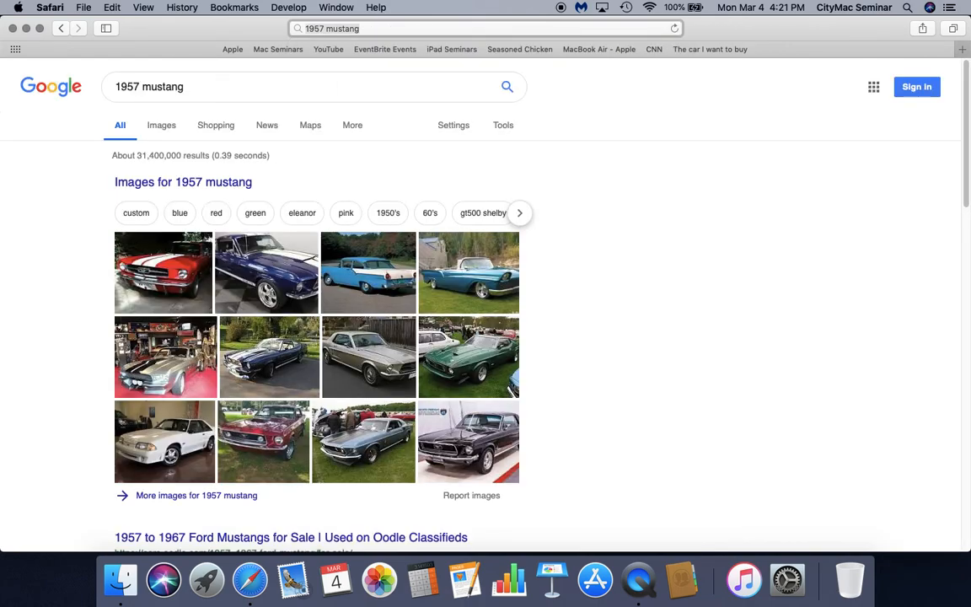
Open the NADAguides result "1957 Mustang Prices, Values & Pictures" from the search results.
{"action": "scroll", "coordinate": [678, 342], "scroll_direction": "down", "scroll_amount": 3}
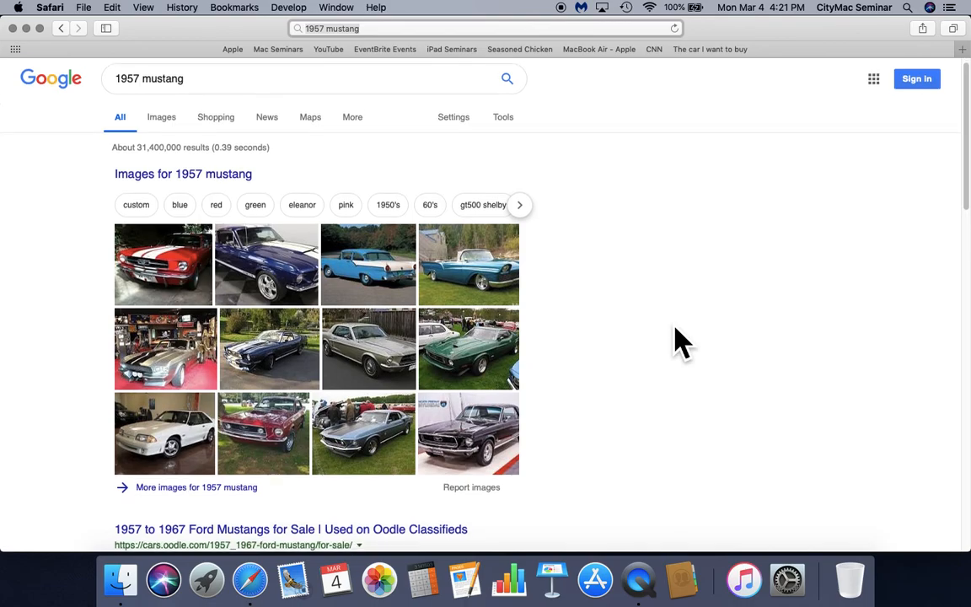
{"action": "scroll", "coordinate": [681, 341], "scroll_direction": "down", "scroll_amount": 4}
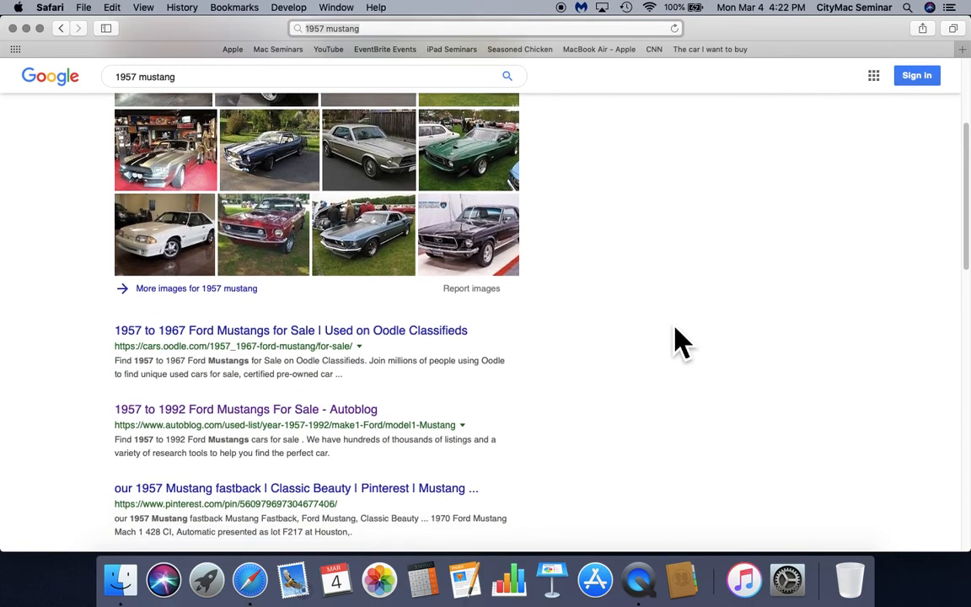
{"action": "scroll", "coordinate": [679, 342], "scroll_direction": "down", "scroll_amount": 5}
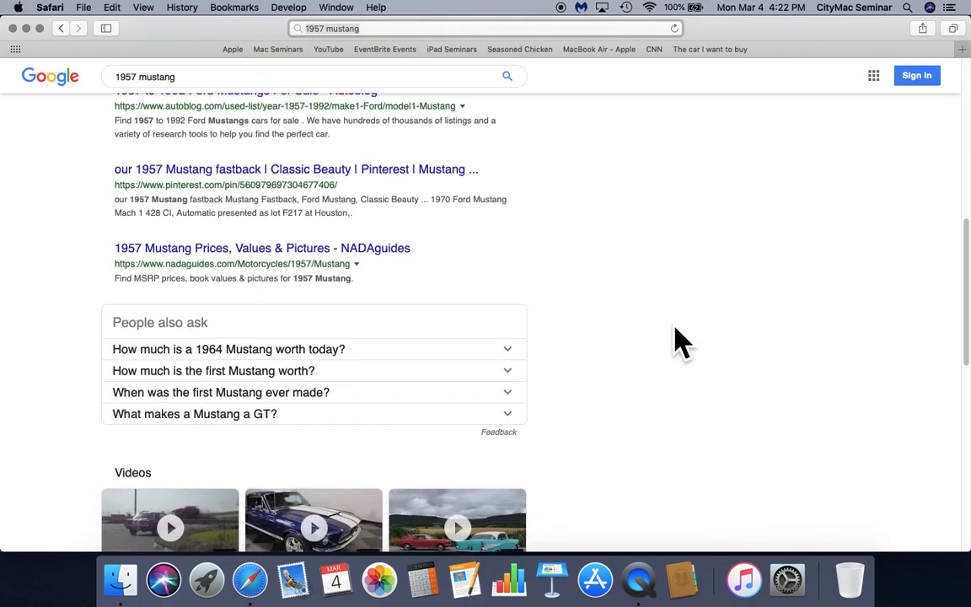
{"action": "left_click", "coordinate": [369, 253]}
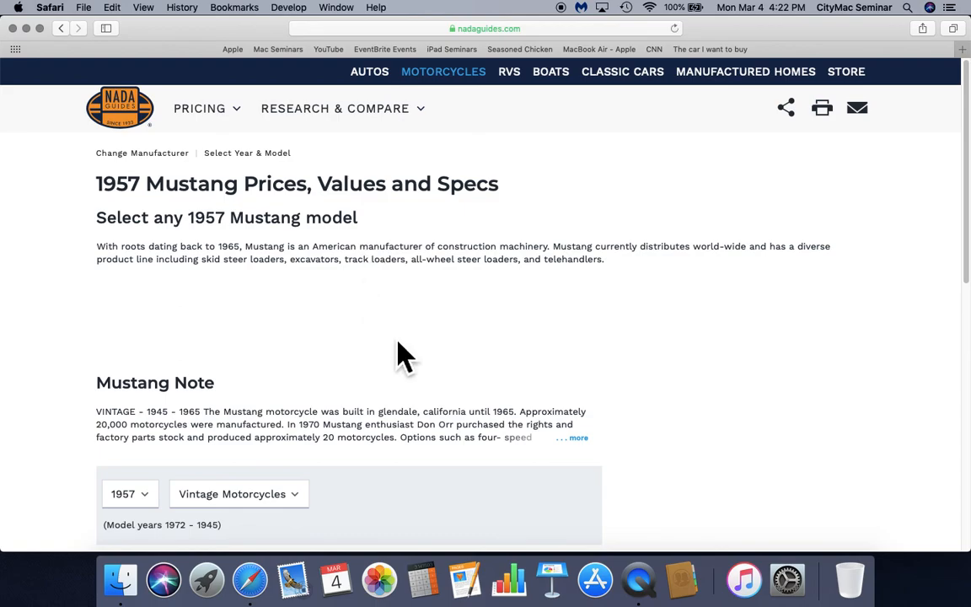
Open the PONY 9.5HP(SOLID WHEEL) model from the list of 1957 Mustang models.
{"action": "scroll", "coordinate": [453, 368], "scroll_direction": "down", "scroll_amount": 5}
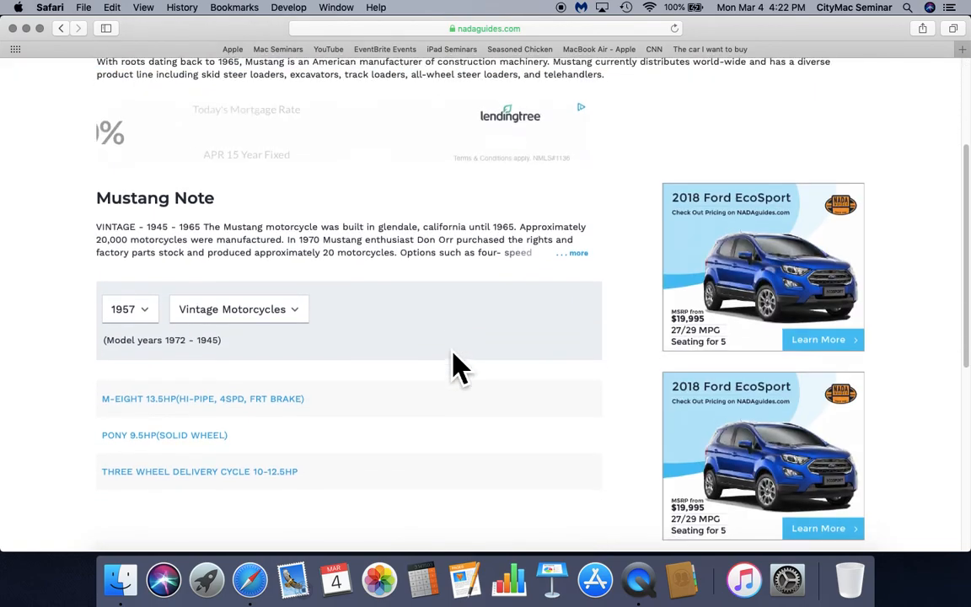
{"action": "scroll", "coordinate": [455, 369], "scroll_direction": "down", "scroll_amount": 4}
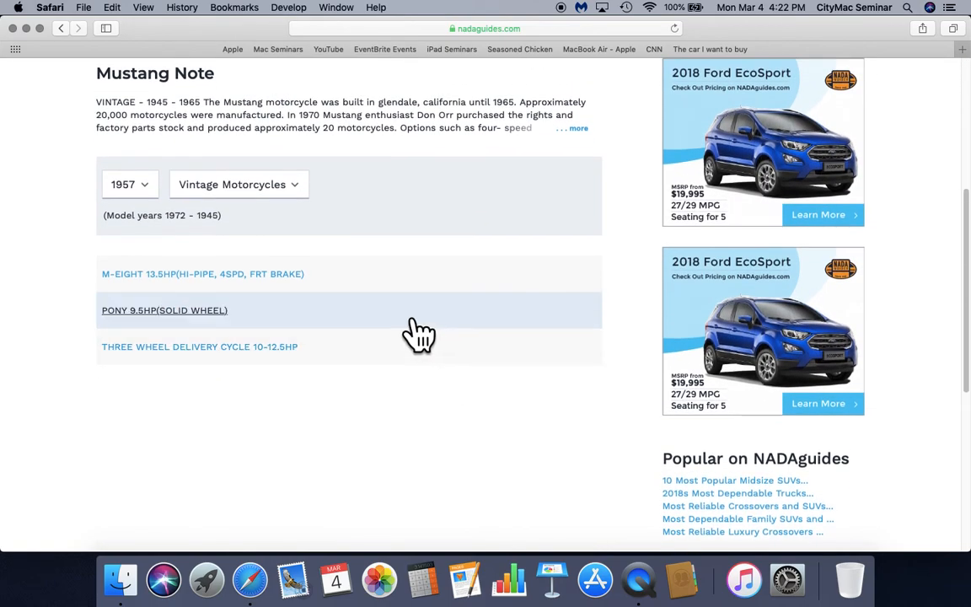
{"action": "left_click", "coordinate": [207, 321]}
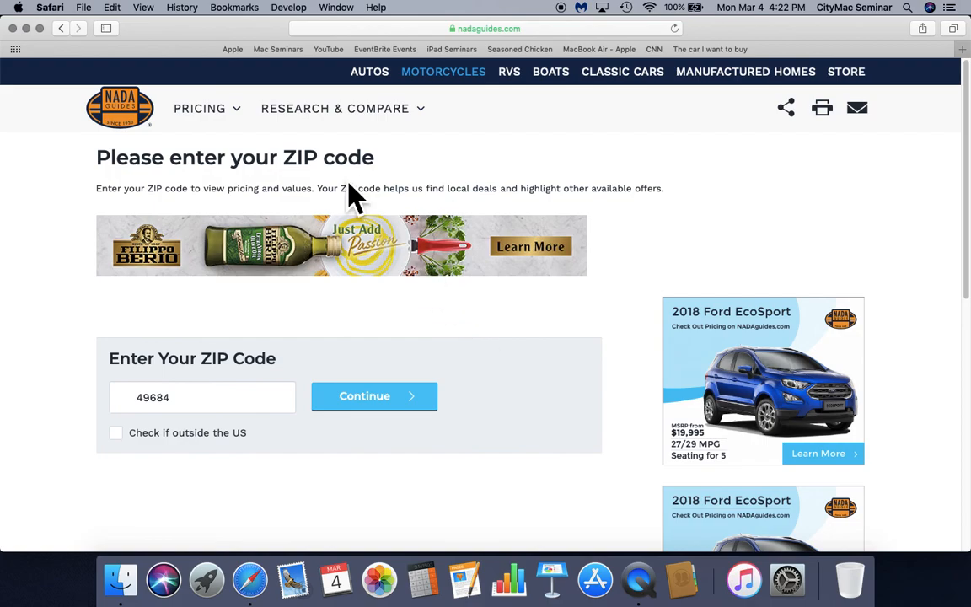
Bookmark the current page as "Mustang search" in the Bookmarks folder and check the bookmark list for it.
{"action": "left_click", "coordinate": [240, 7]}
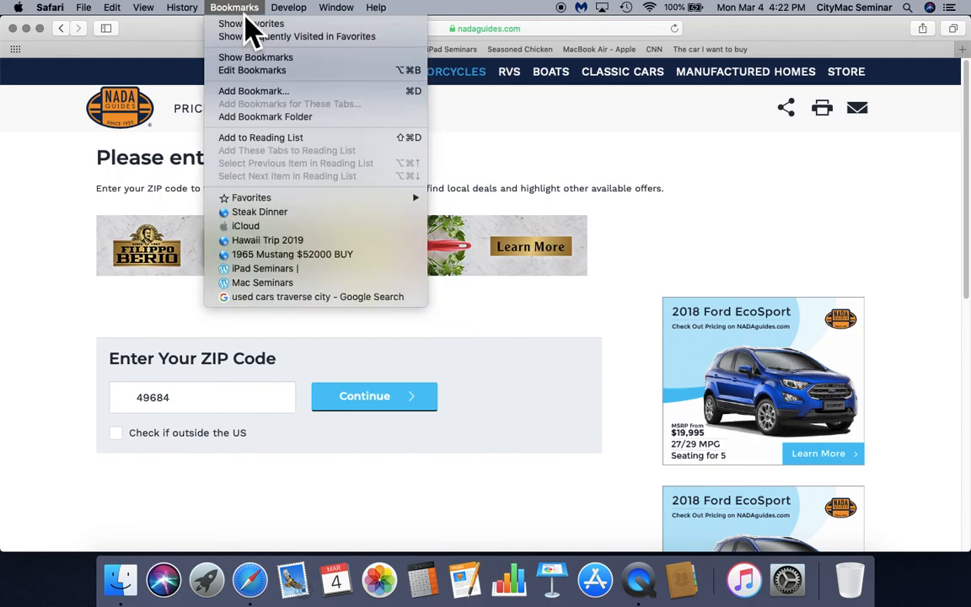
{"action": "left_click", "coordinate": [275, 93]}
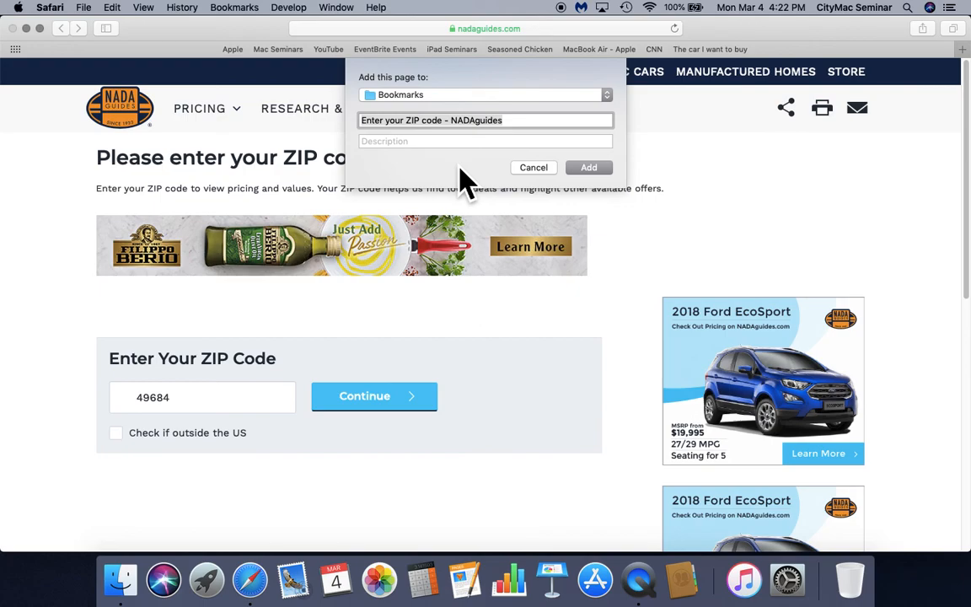
{"action": "type", "text": "Mustang search"}
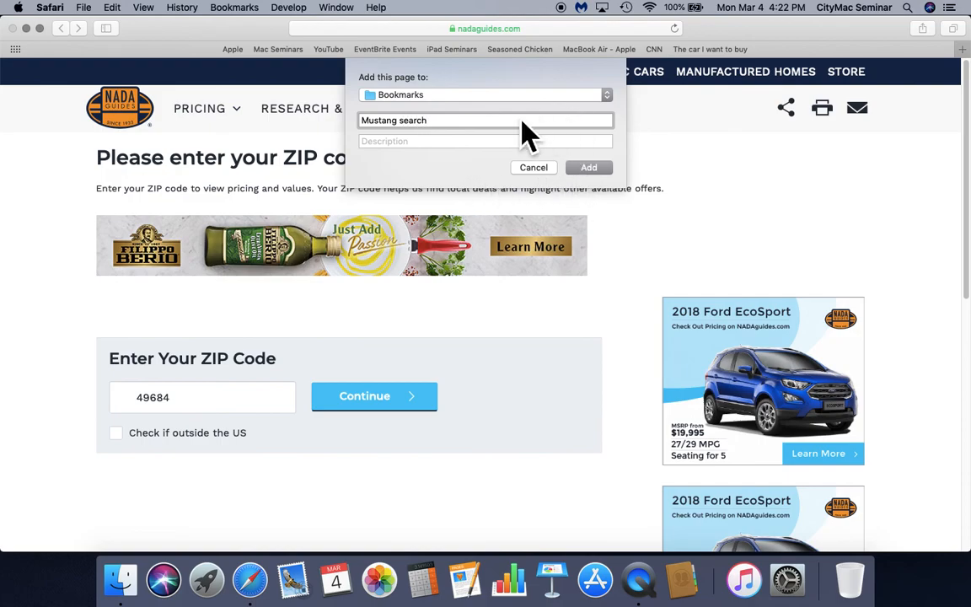
{"action": "left_click", "coordinate": [598, 169]}
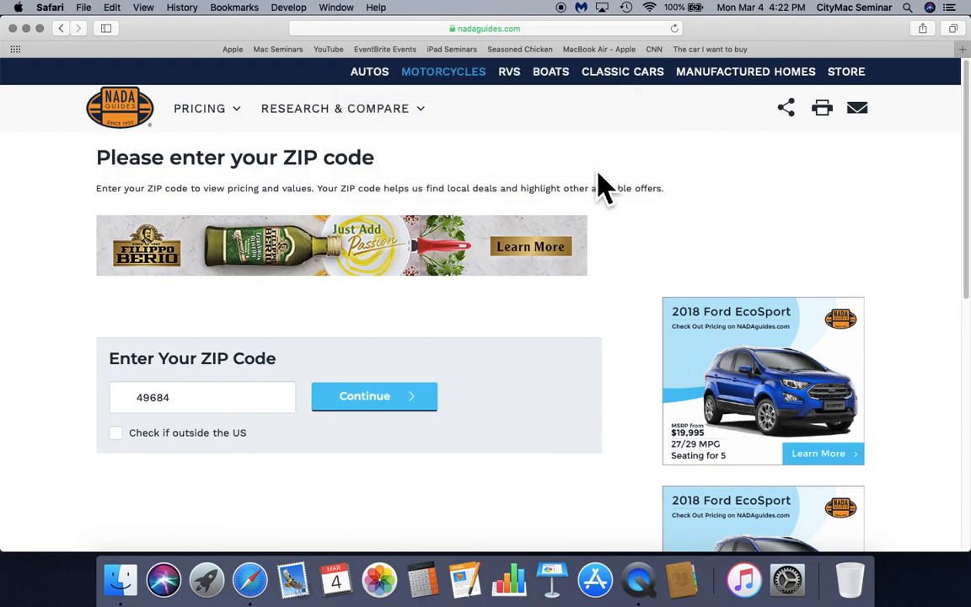
{"action": "left_click", "coordinate": [237, 8]}
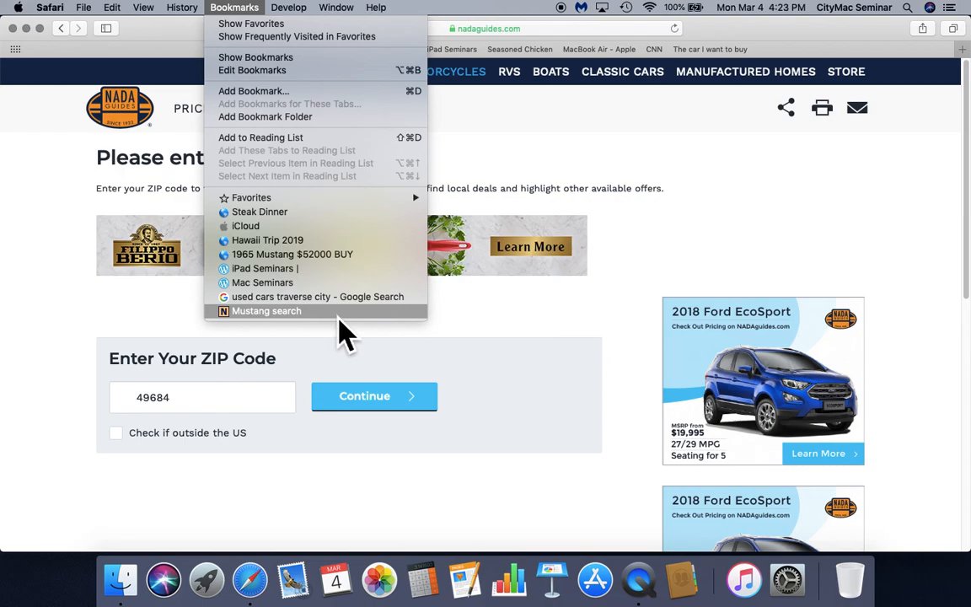
{"action": "left_click", "coordinate": [471, 350]}
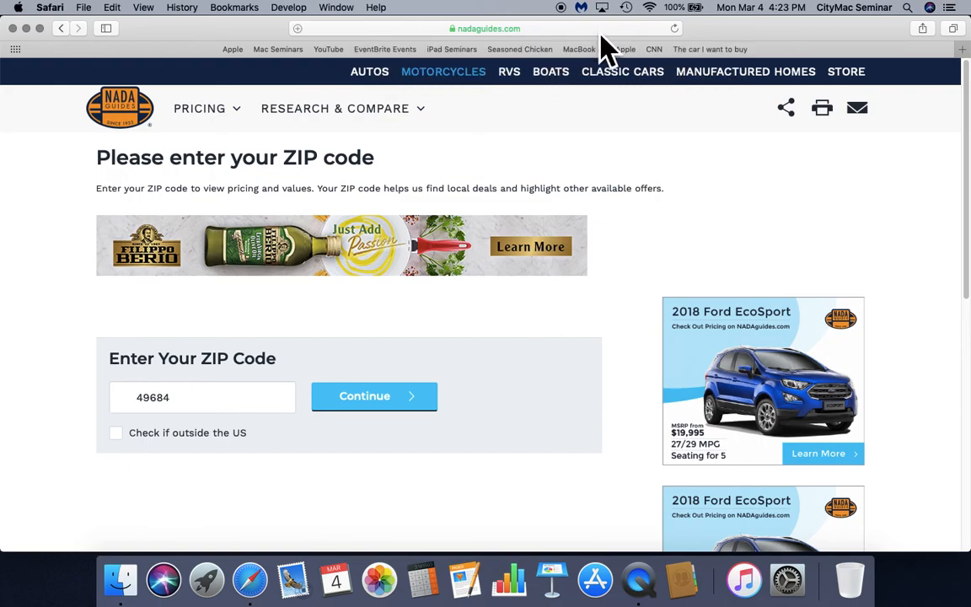
Add another bookmark of the current page named "Mustang search", stored in Favorites.
{"action": "left_click", "coordinate": [250, 9]}
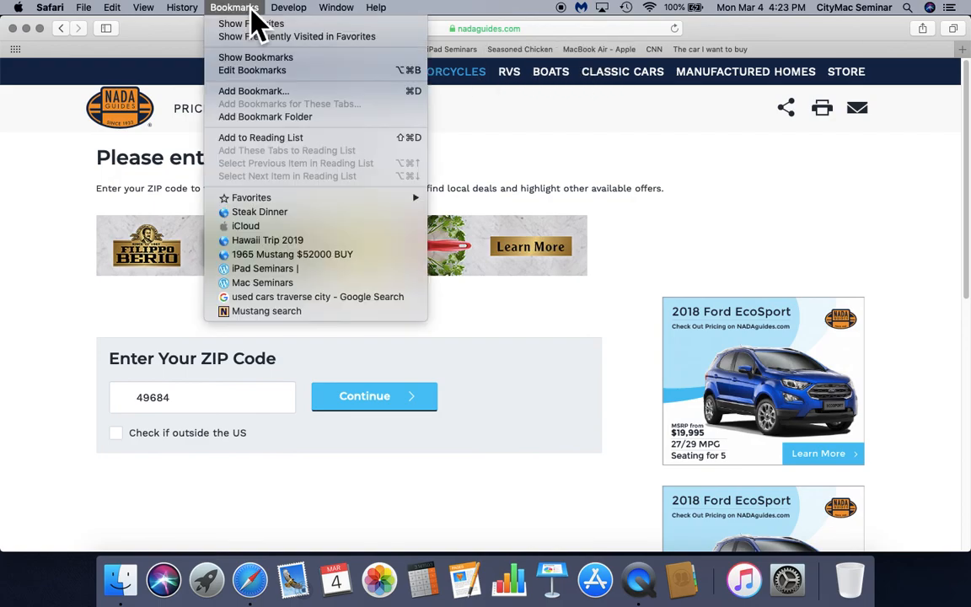
{"action": "left_click", "coordinate": [267, 92]}
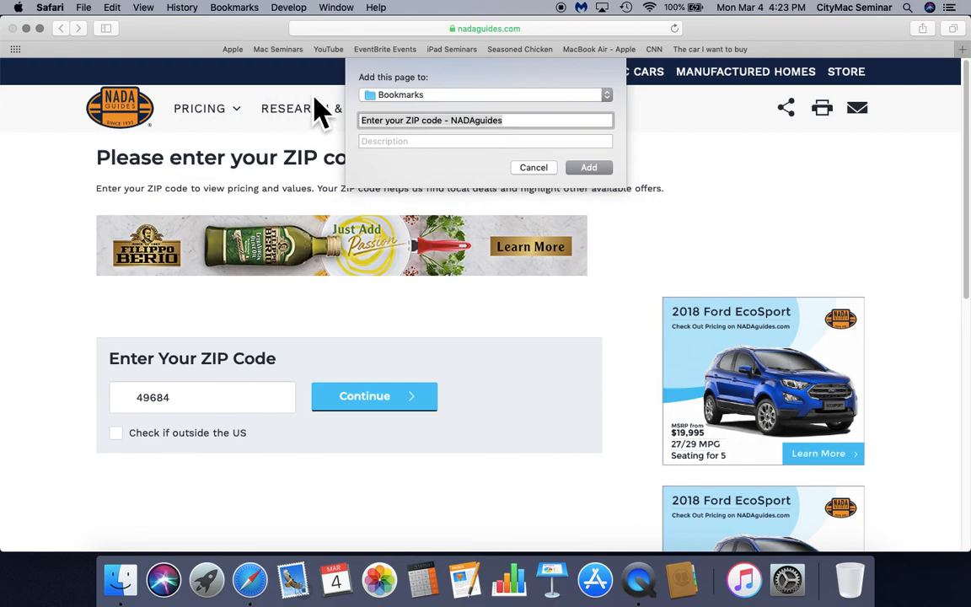
{"action": "type", "text": "Mustang search"}
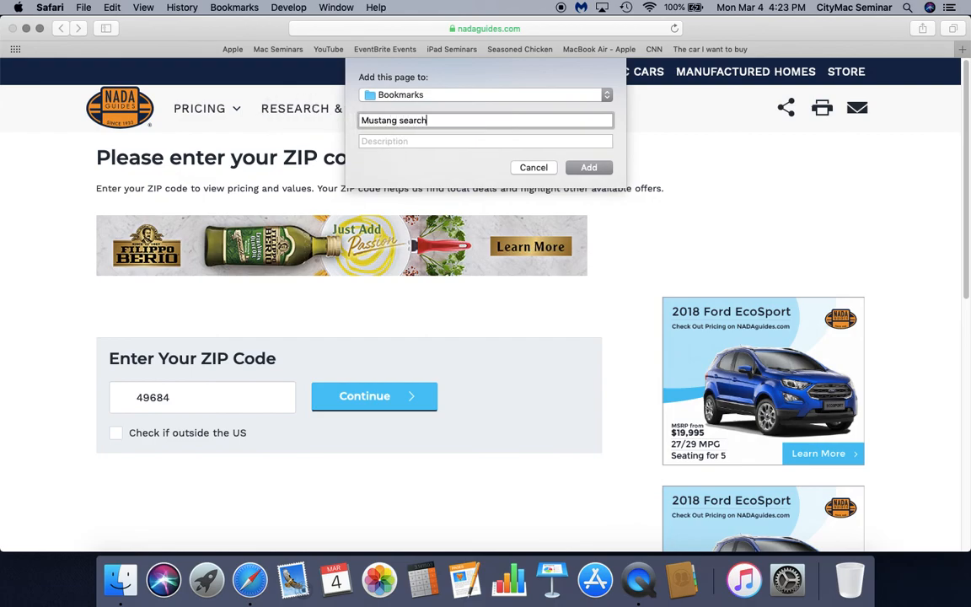
{"action": "left_click", "coordinate": [435, 100]}
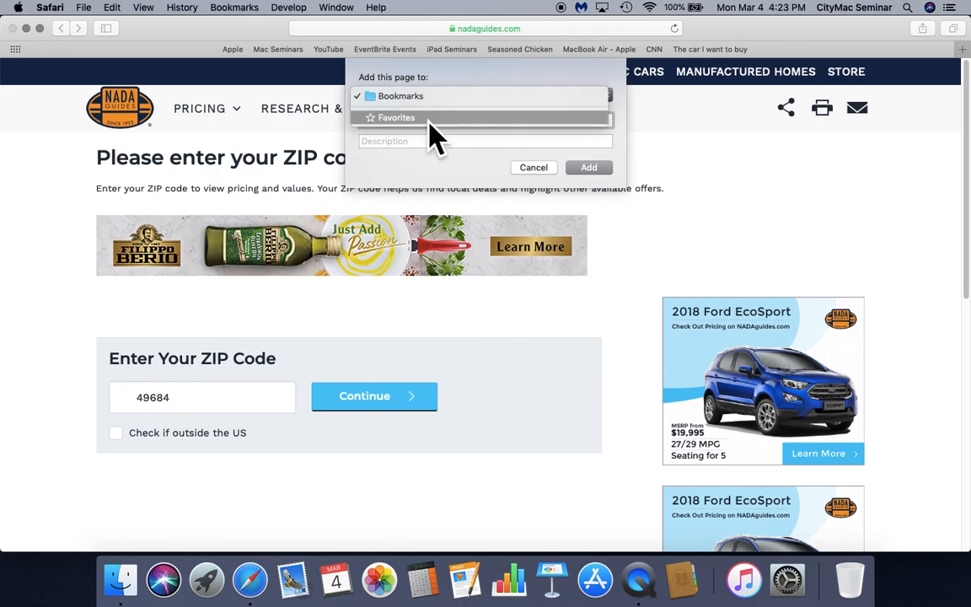
{"action": "left_click", "coordinate": [396, 118]}
{"action": "left_click", "coordinate": [601, 172]}
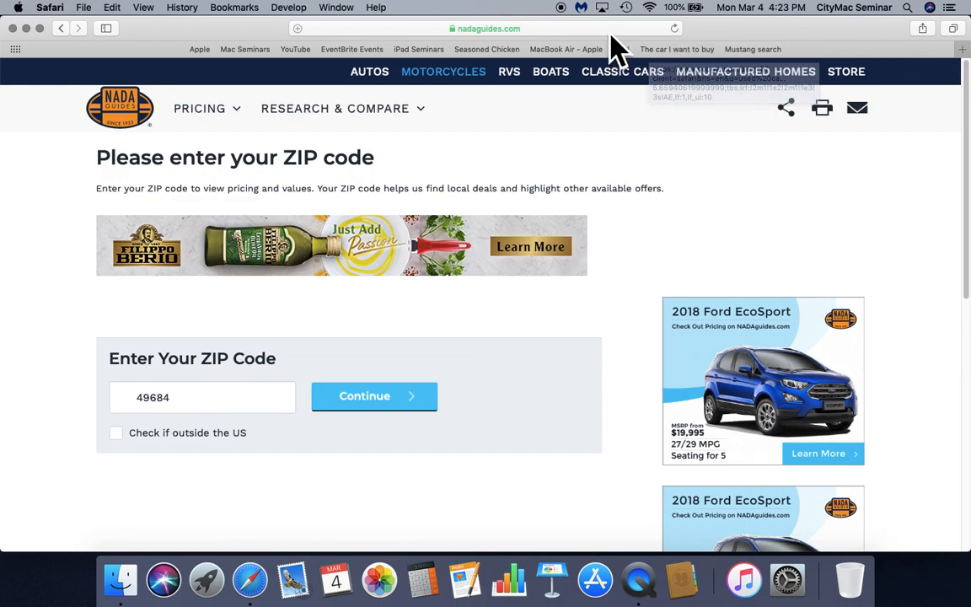
Share the current page as an email draft addressed to a contact, and close the draft without sending it.
{"action": "left_click", "coordinate": [928, 32]}
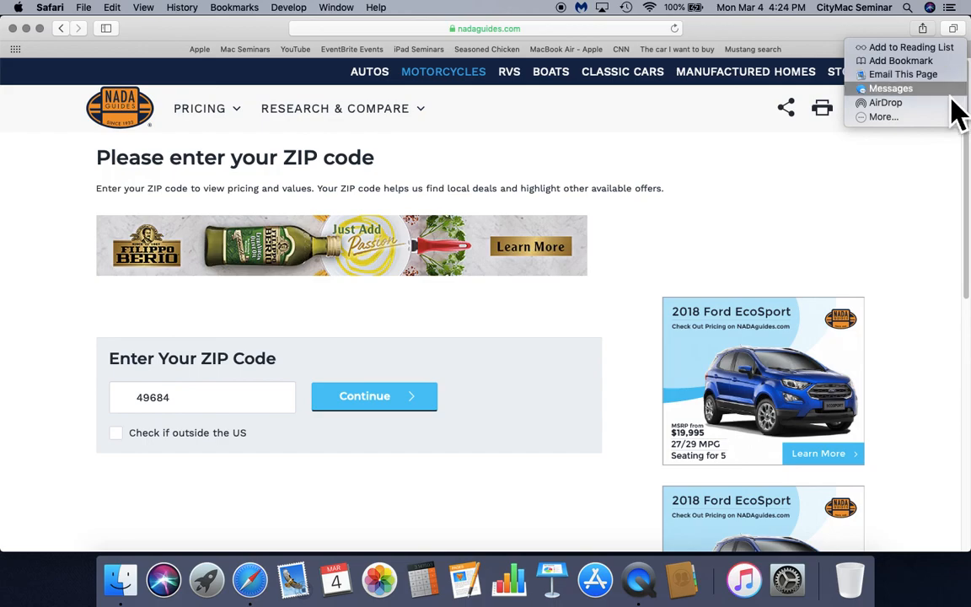
{"action": "left_click", "coordinate": [913, 81]}
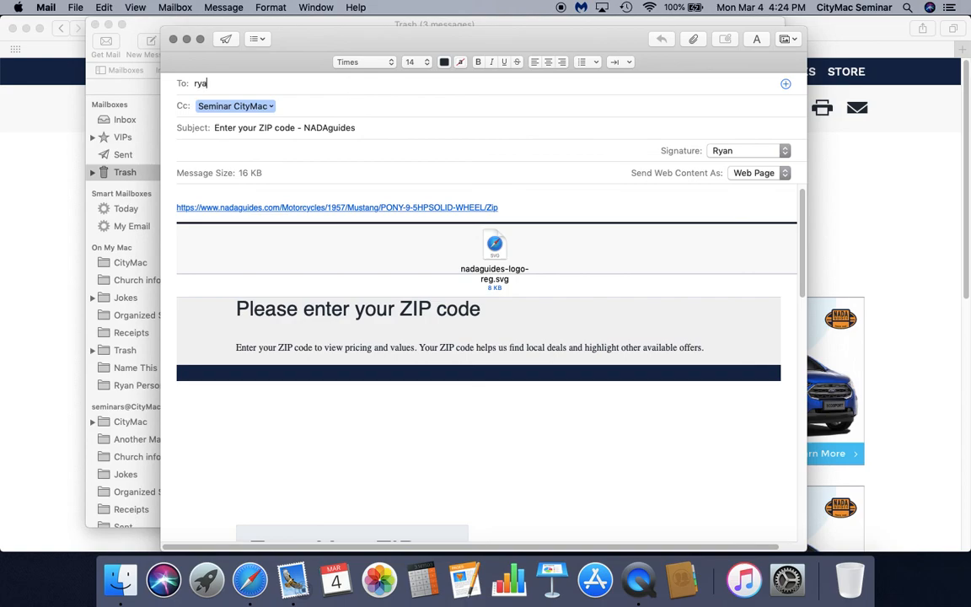
{"action": "type", "text": "n"}
{"action": "key", "text": "Return"}
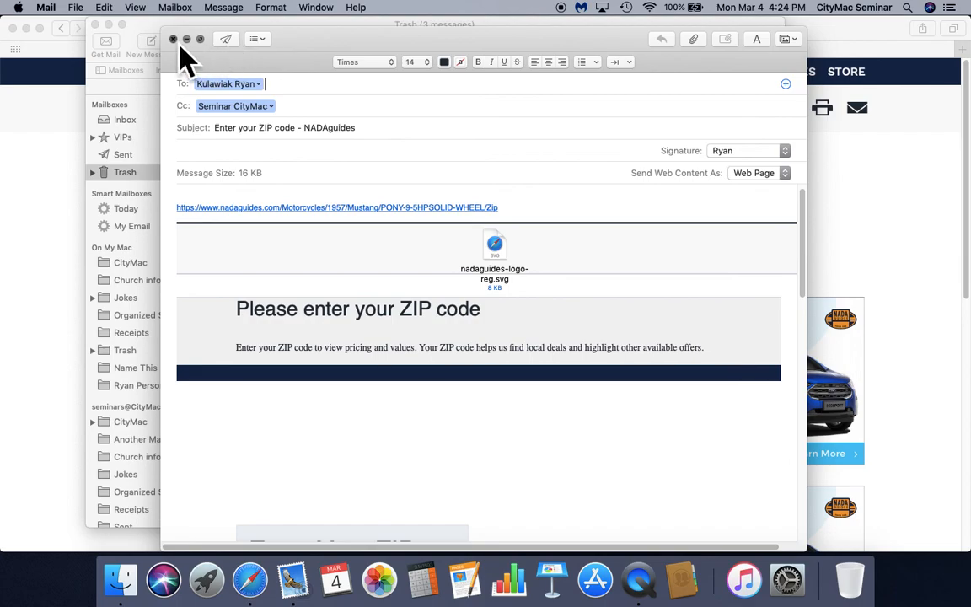
{"action": "left_click", "coordinate": [174, 40]}
{"action": "left_click", "coordinate": [452, 145]}
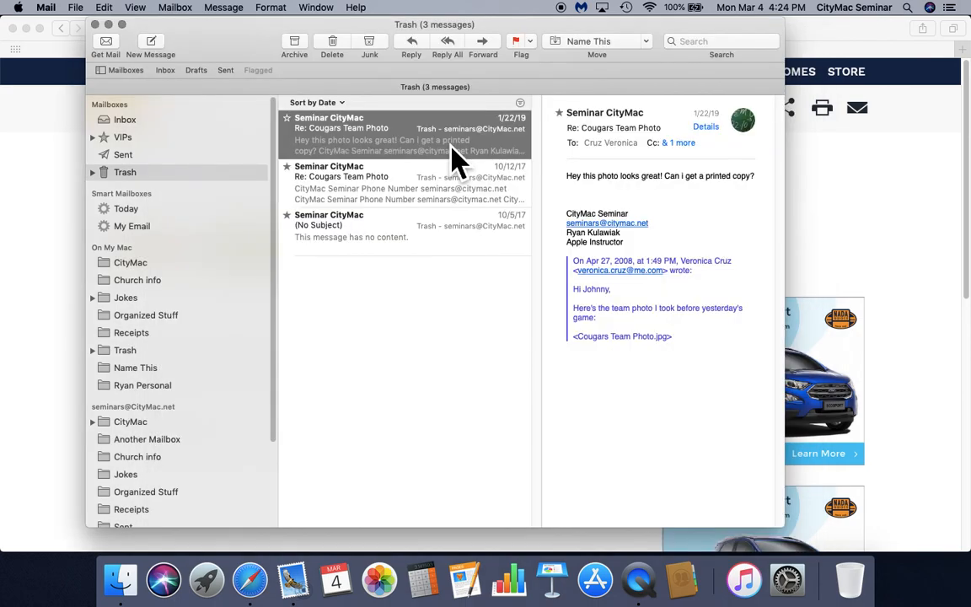
Close the Mail window and return to the NADAguides page in Safari.
{"action": "left_click", "coordinate": [96, 26]}
{"action": "left_click", "coordinate": [163, 40]}
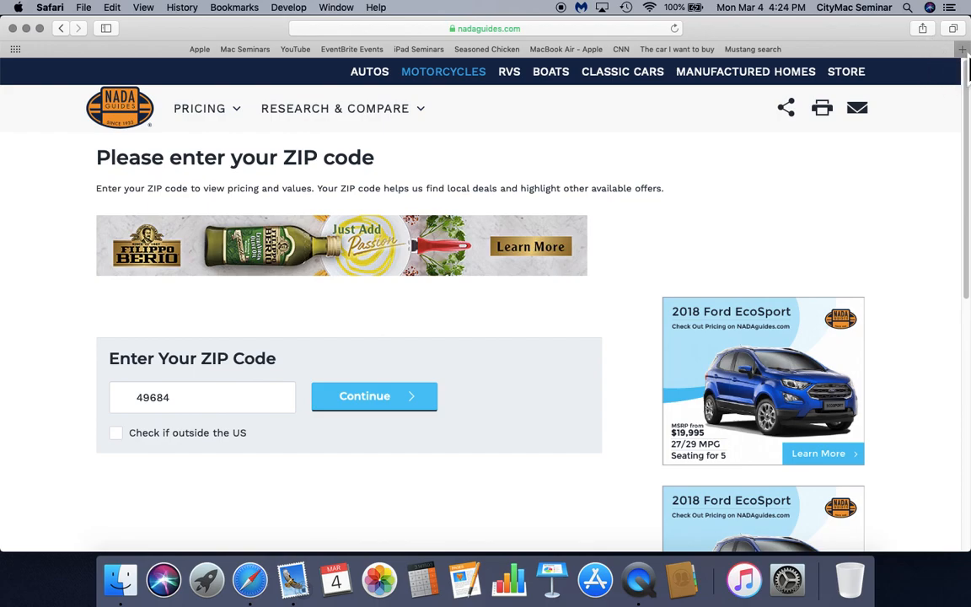
Open a new browser tab, view the NADAguides tab, and return to the new Google tab.
{"action": "left_click", "coordinate": [964, 52]}
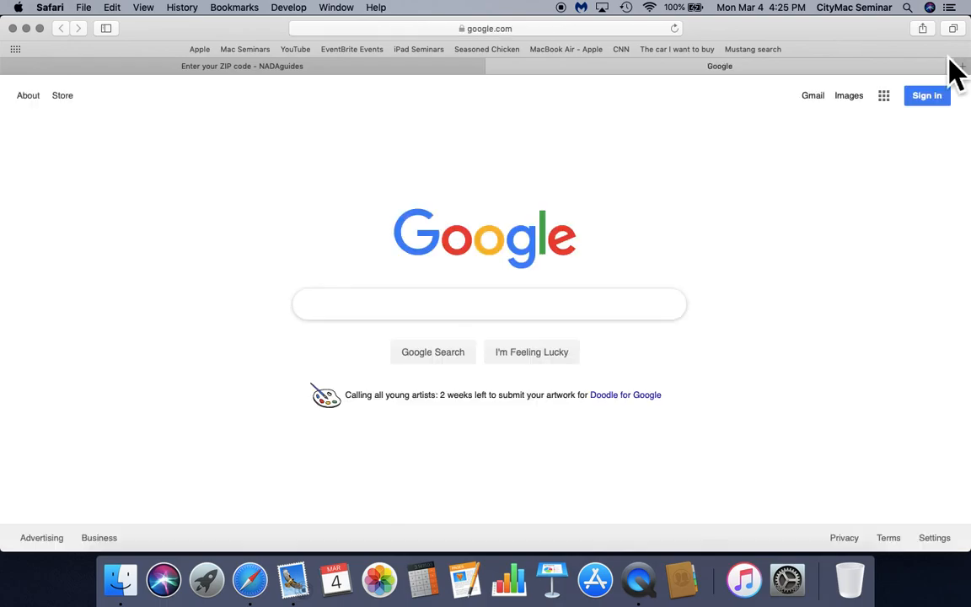
{"action": "left_click", "coordinate": [418, 67]}
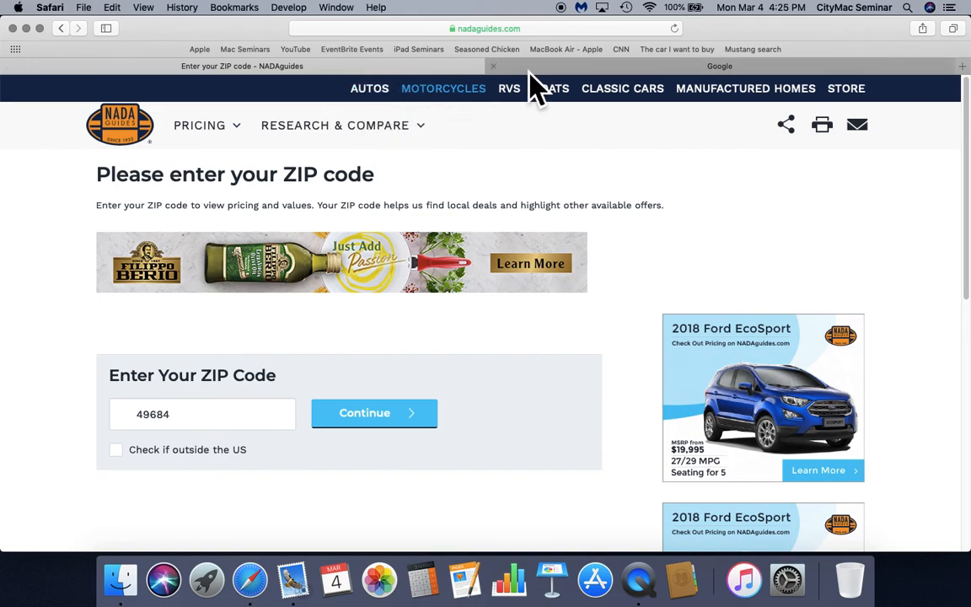
{"action": "left_click", "coordinate": [531, 71]}
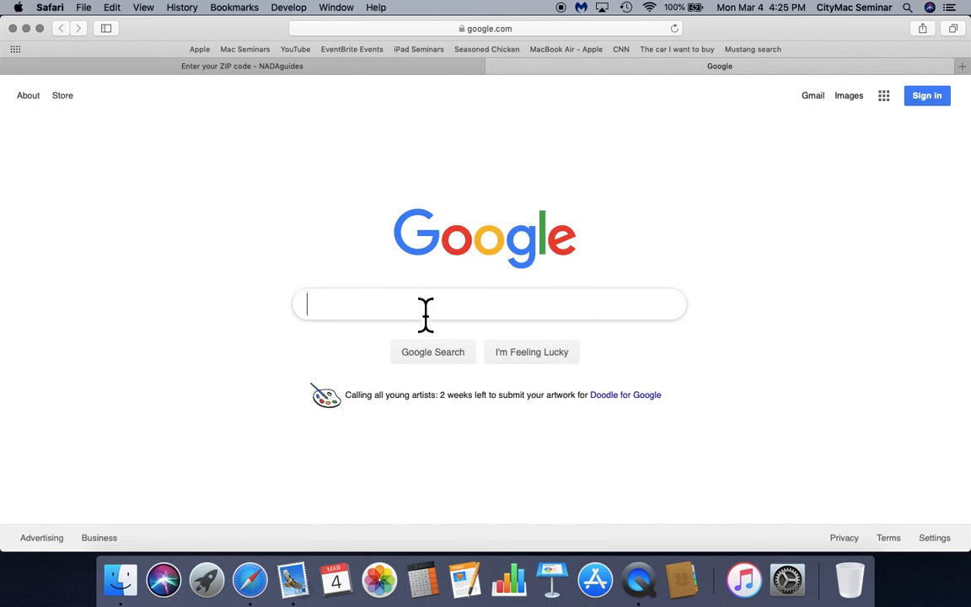
Search Google for "mustang cars" in the new tab, then view the NADAguides tab and return to the search results.
{"action": "type", "text": "mustang cars"}
{"action": "key", "text": "Return"}
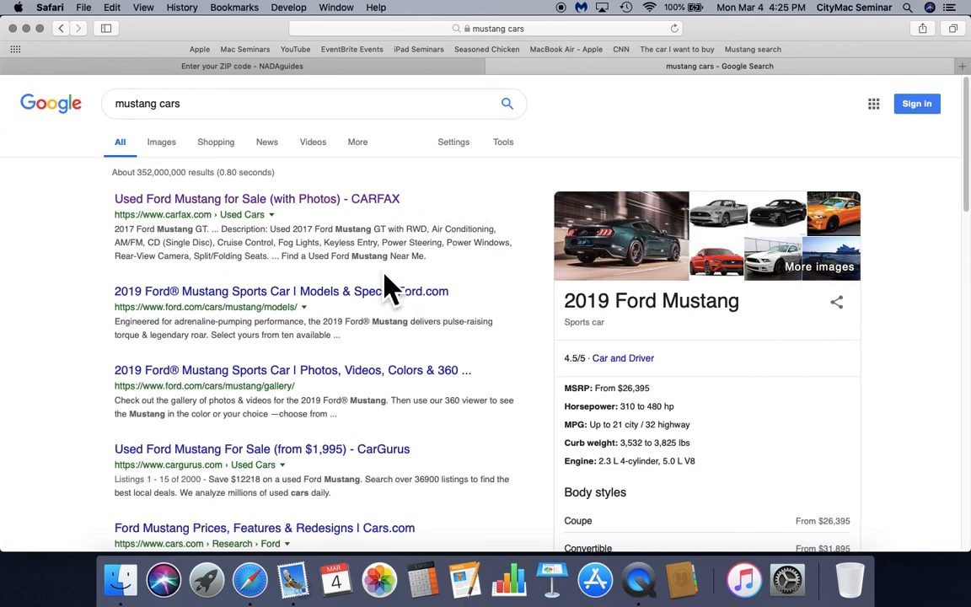
{"action": "left_click", "coordinate": [430, 70]}
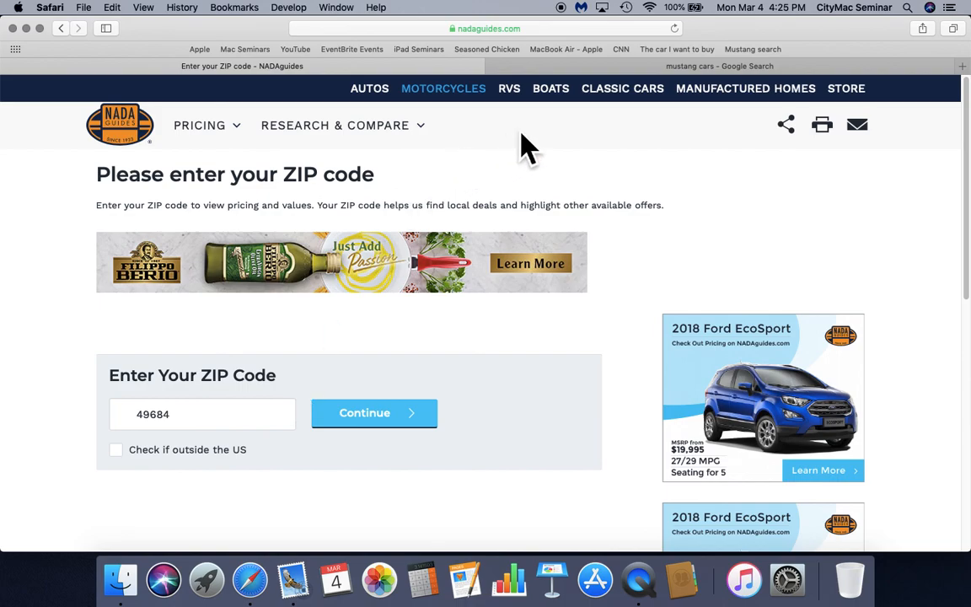
{"action": "left_click", "coordinate": [600, 71]}
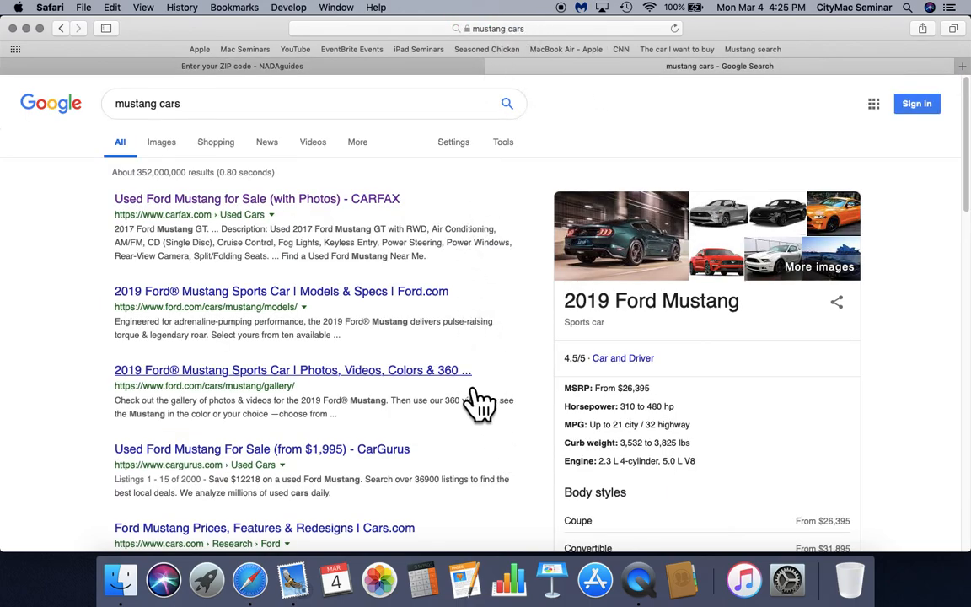
Open a third tab and cycle through the mustang cars search and NADAguides tabs, ending on the new Google tab.
{"action": "left_click", "coordinate": [964, 67]}
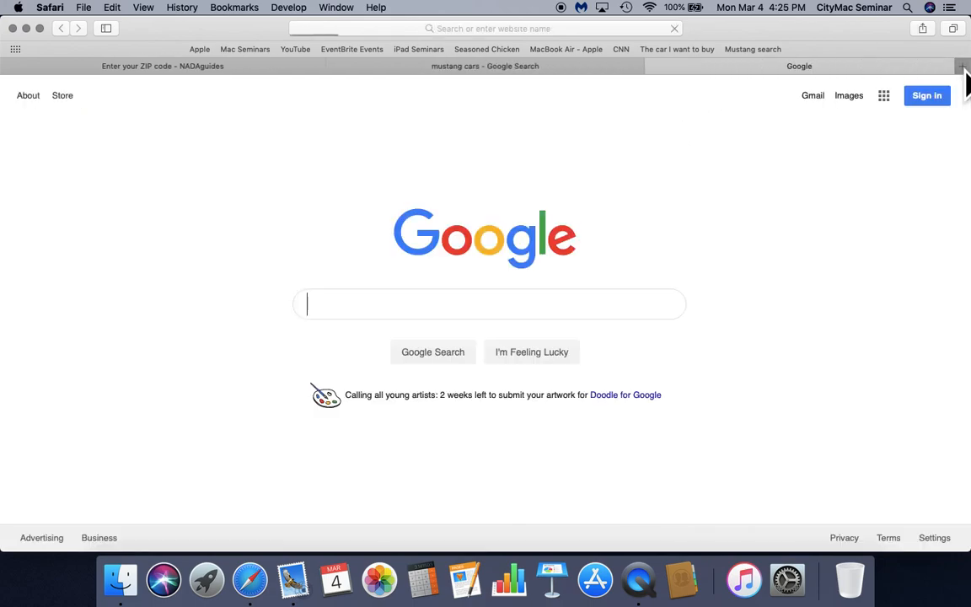
{"action": "left_click", "coordinate": [577, 67]}
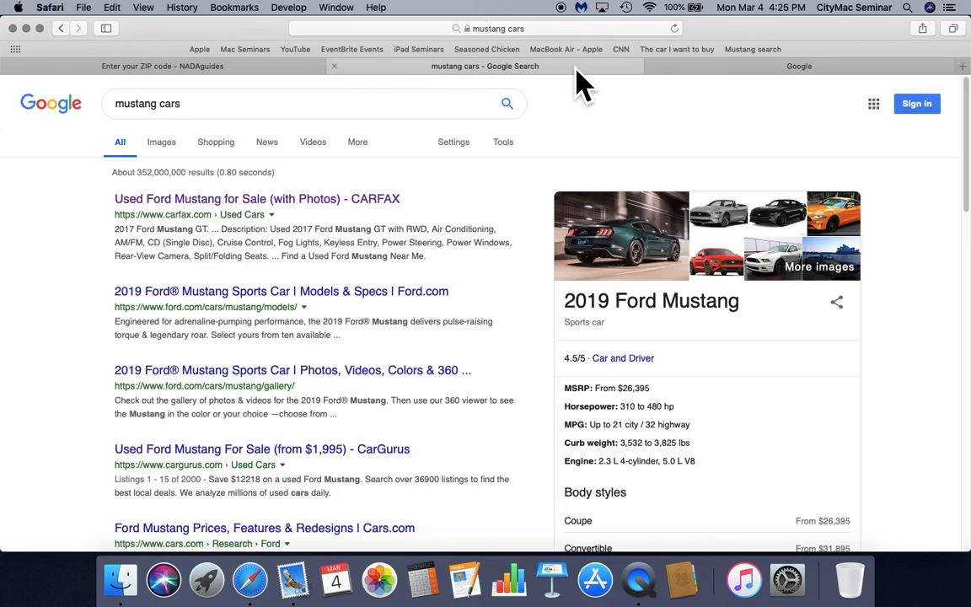
{"action": "left_click", "coordinate": [308, 67]}
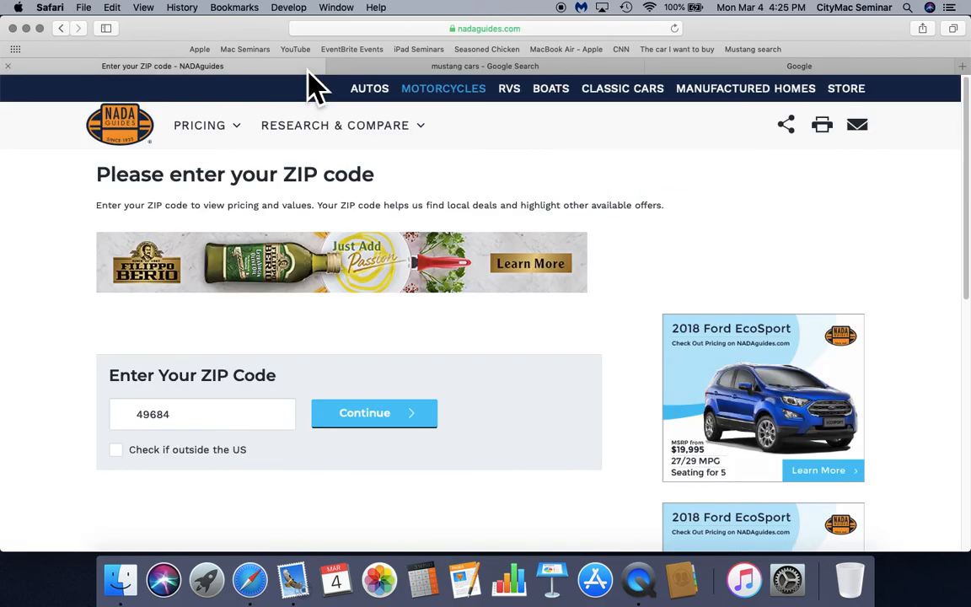
{"action": "left_click", "coordinate": [396, 69]}
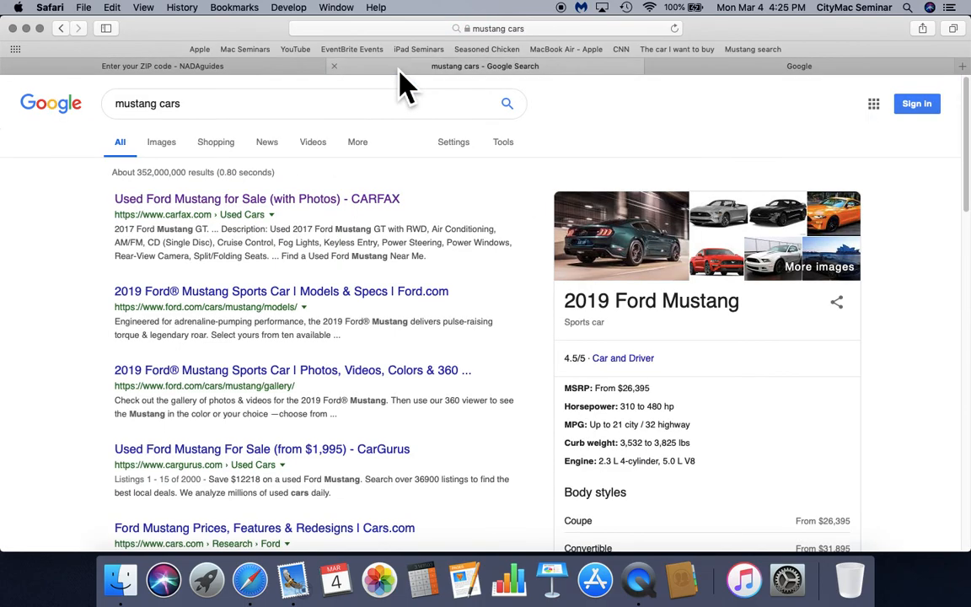
{"action": "left_click", "coordinate": [706, 73]}
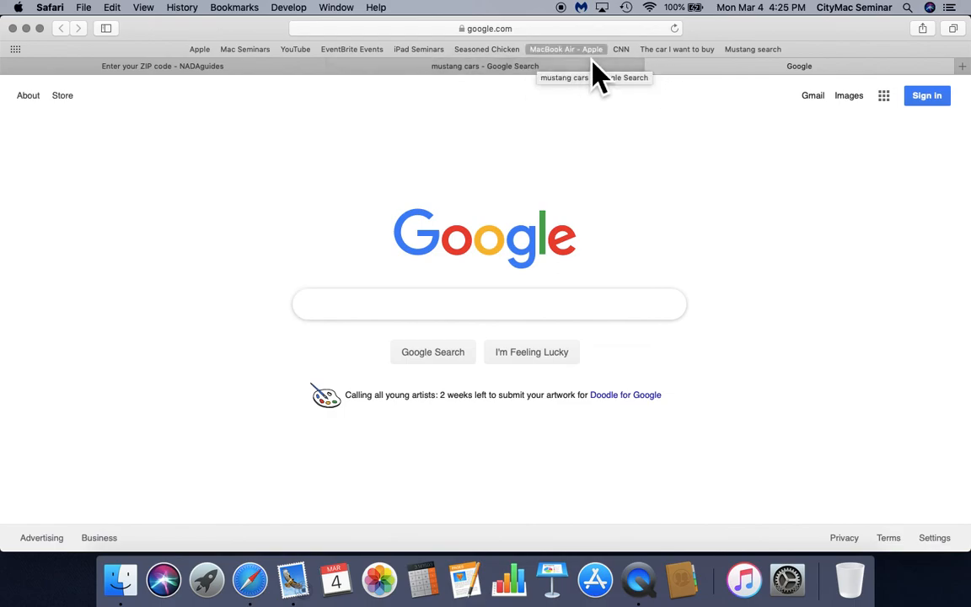
Close the blank Google tab and the mustang cars search tab, leaving only the NADAguides page open.
{"action": "left_click", "coordinate": [653, 67]}
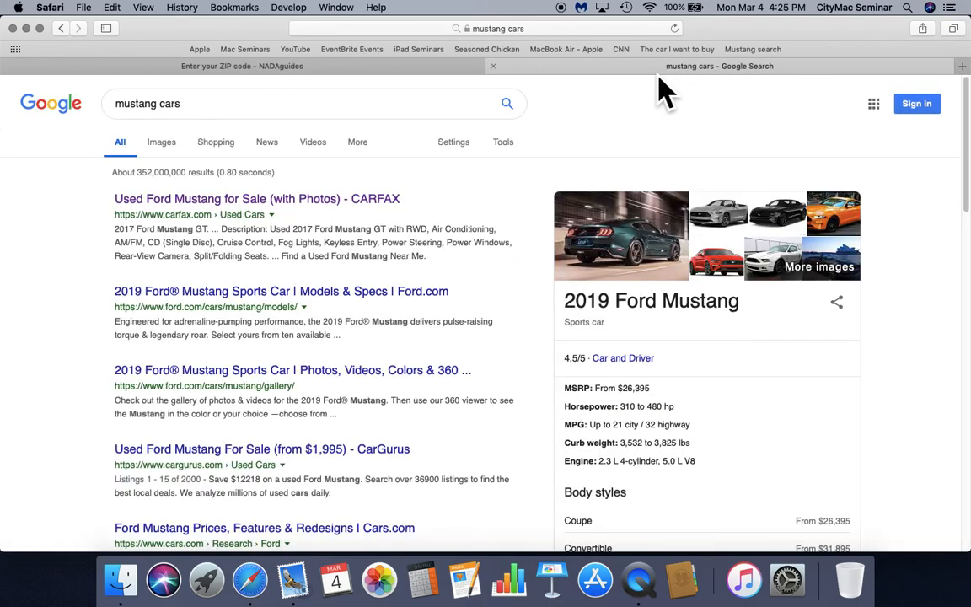
{"action": "left_click", "coordinate": [497, 70]}
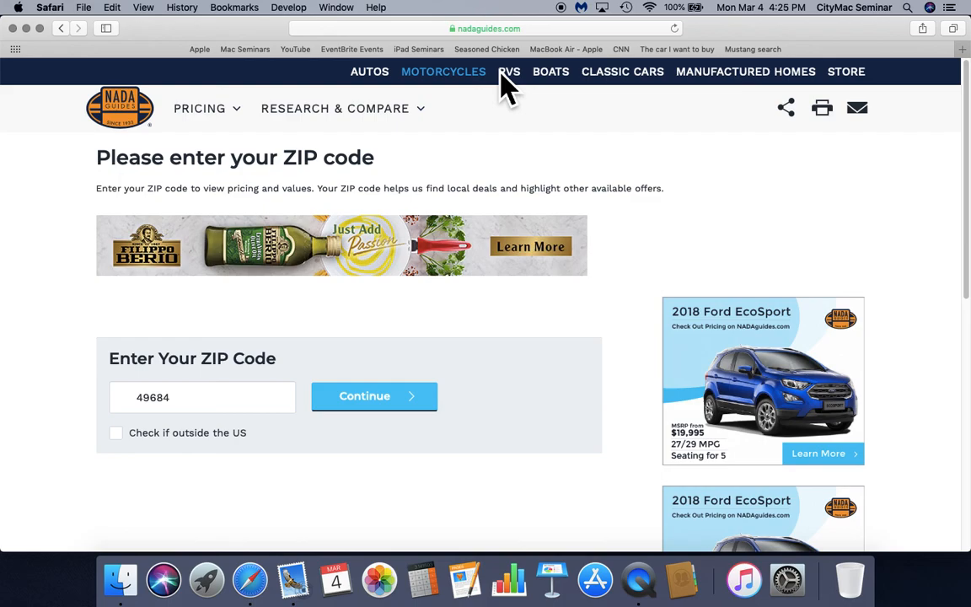